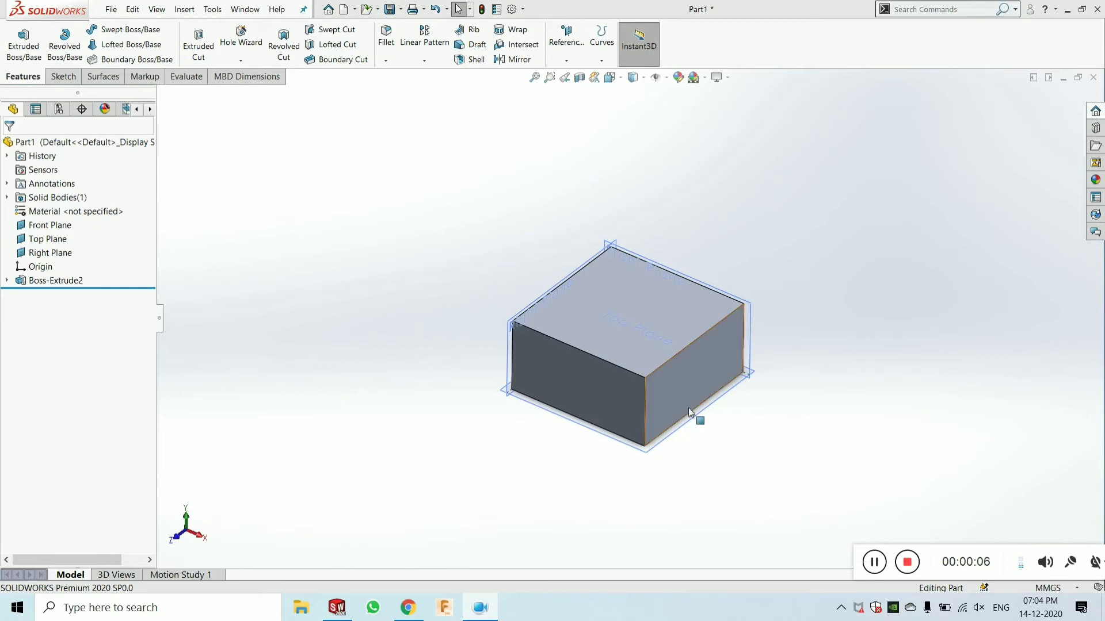
# Open the box's extrusion for editing and review its Direction 1 end conditions and From start conditions.
pyautogui.scroll(-2, 678, 388)
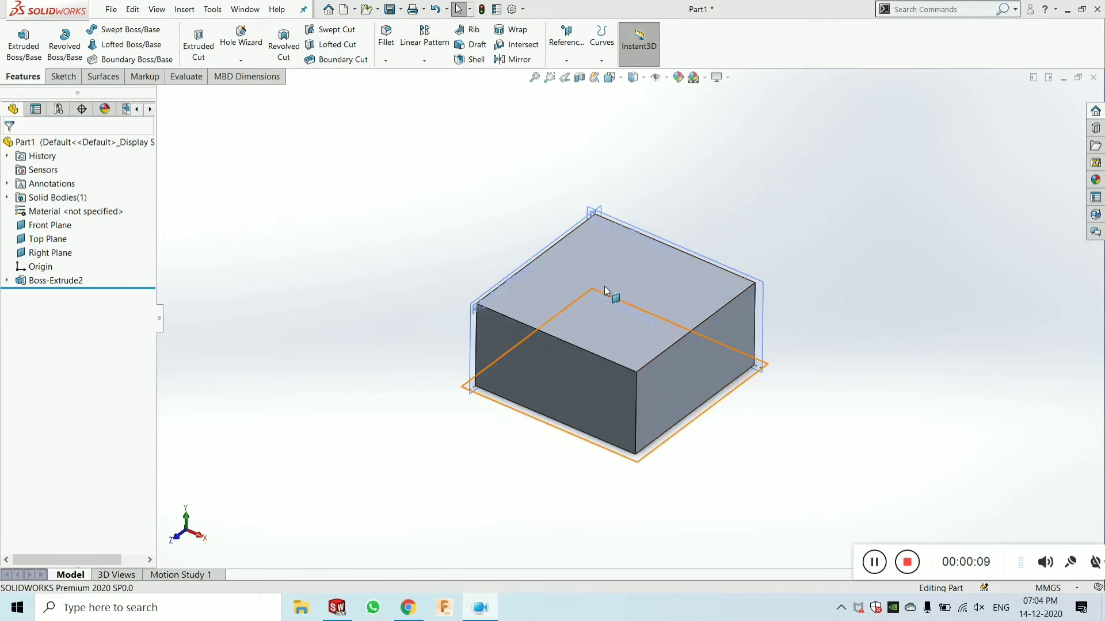
pyautogui.click(28, 282)
pyautogui.click(29, 242)
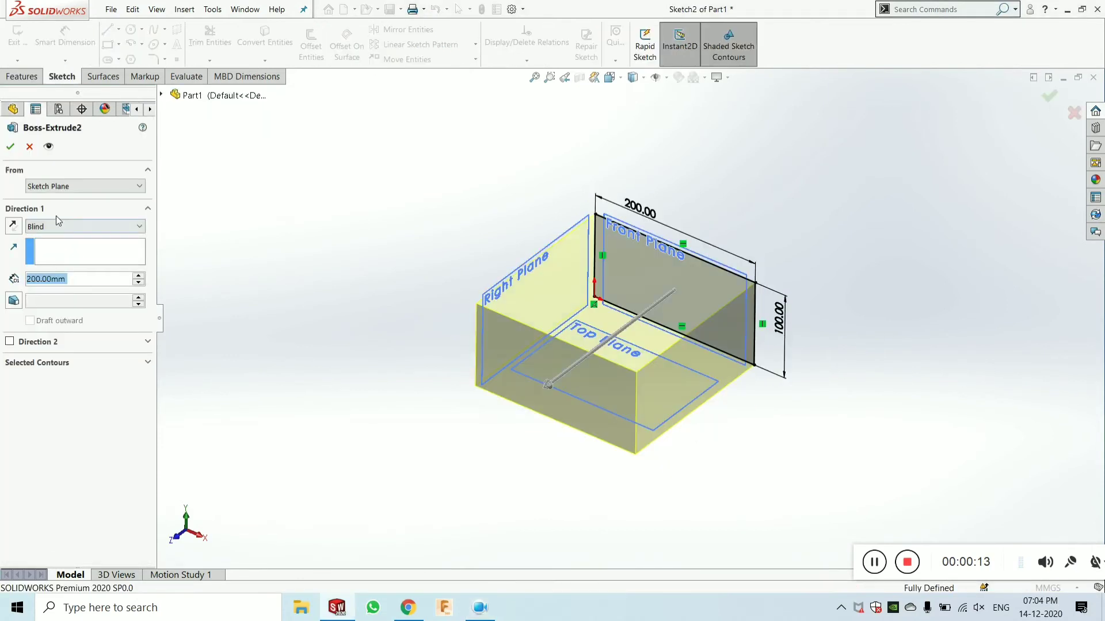
pyautogui.click(52, 227)
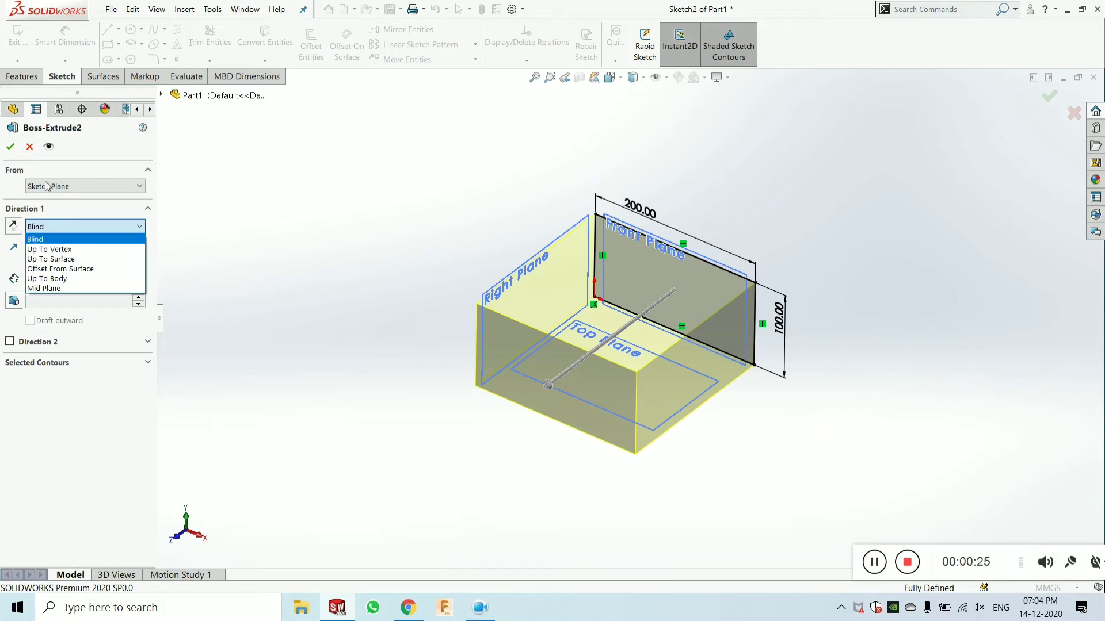
pyautogui.click(74, 187)
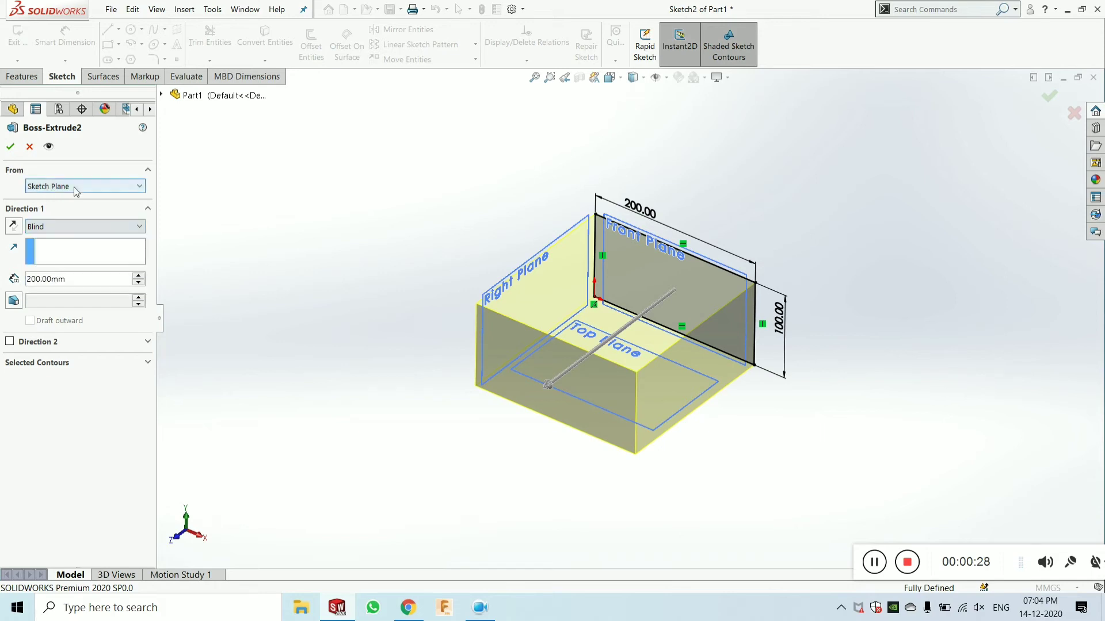
pyautogui.click(73, 188)
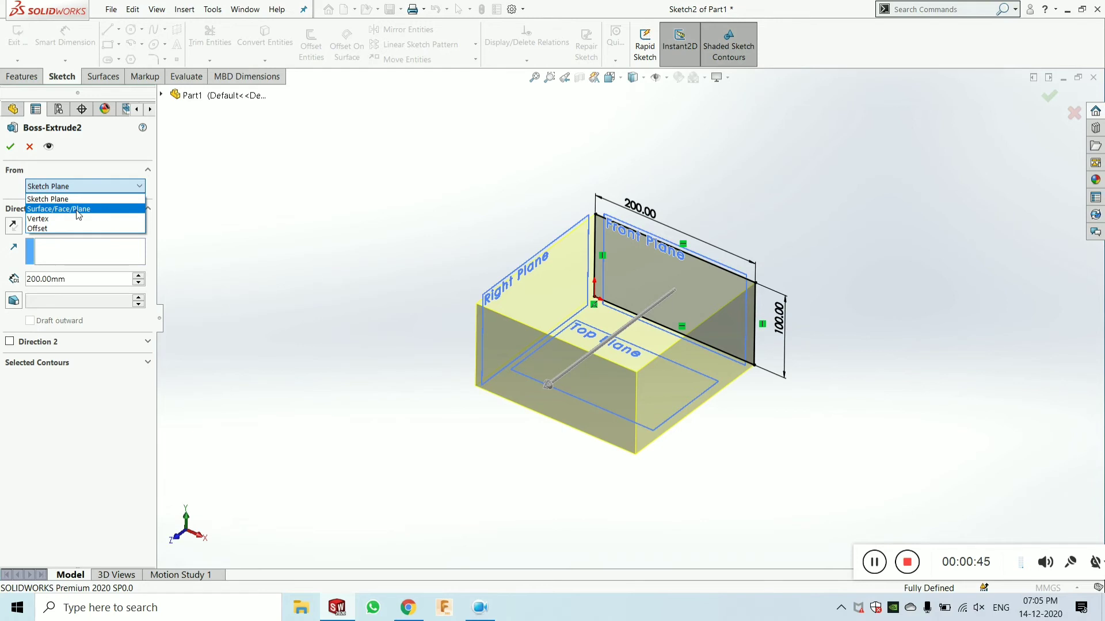
pyautogui.click(10, 151)
pyautogui.click(10, 148)
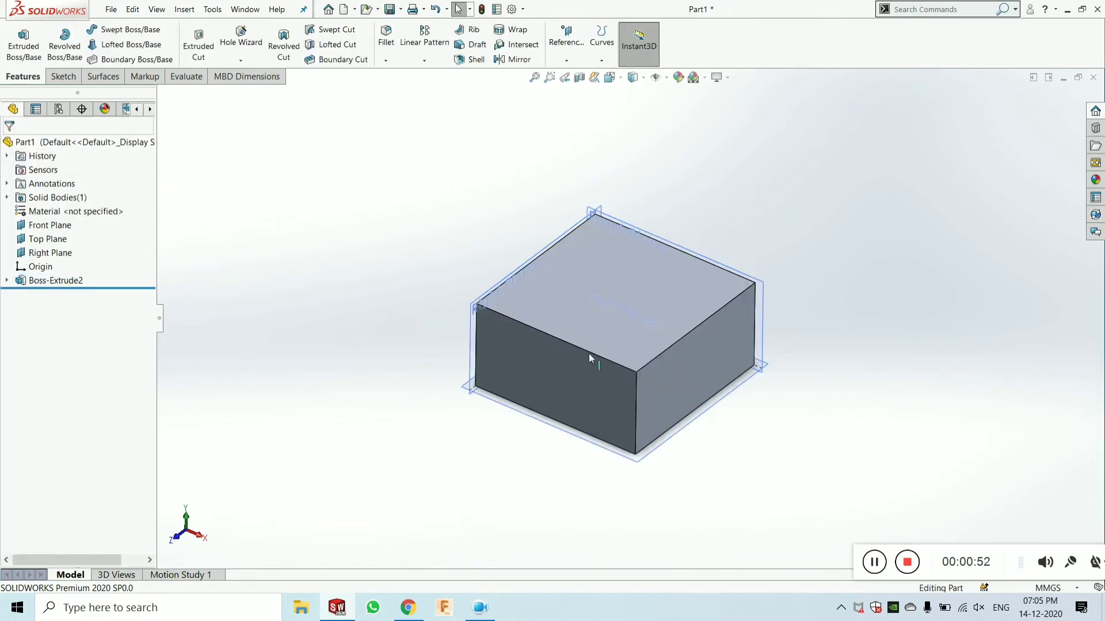
# Start a new sketch on the box's front face and view it straight on.
pyautogui.scroll(-3, 589, 347)
pyautogui.scroll(2, 595, 372)
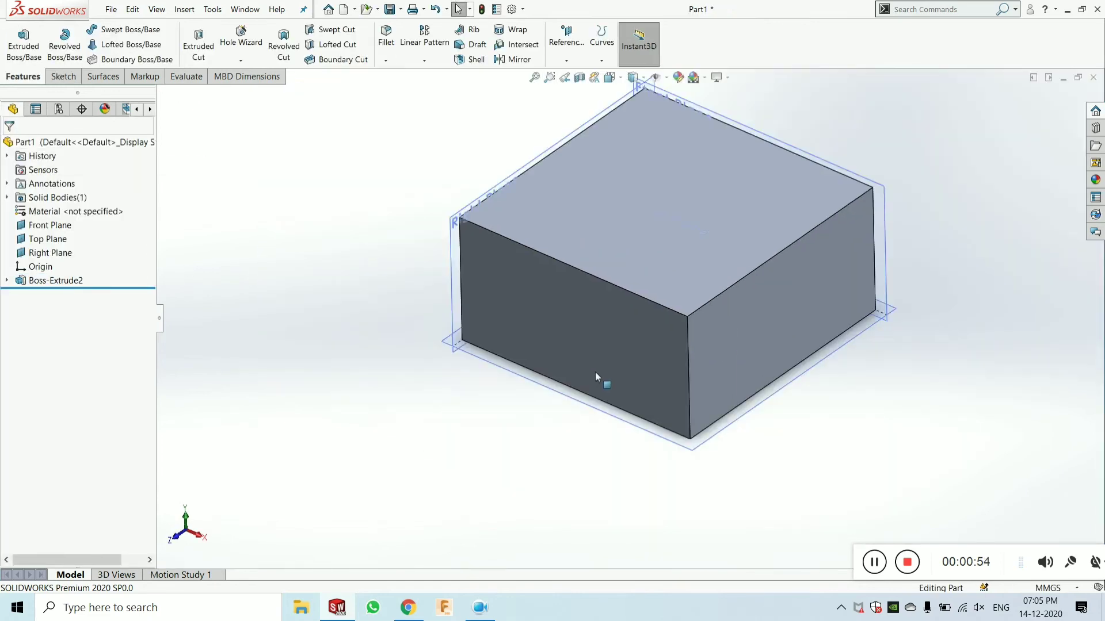
pyautogui.click(607, 337)
pyautogui.press('Escape')
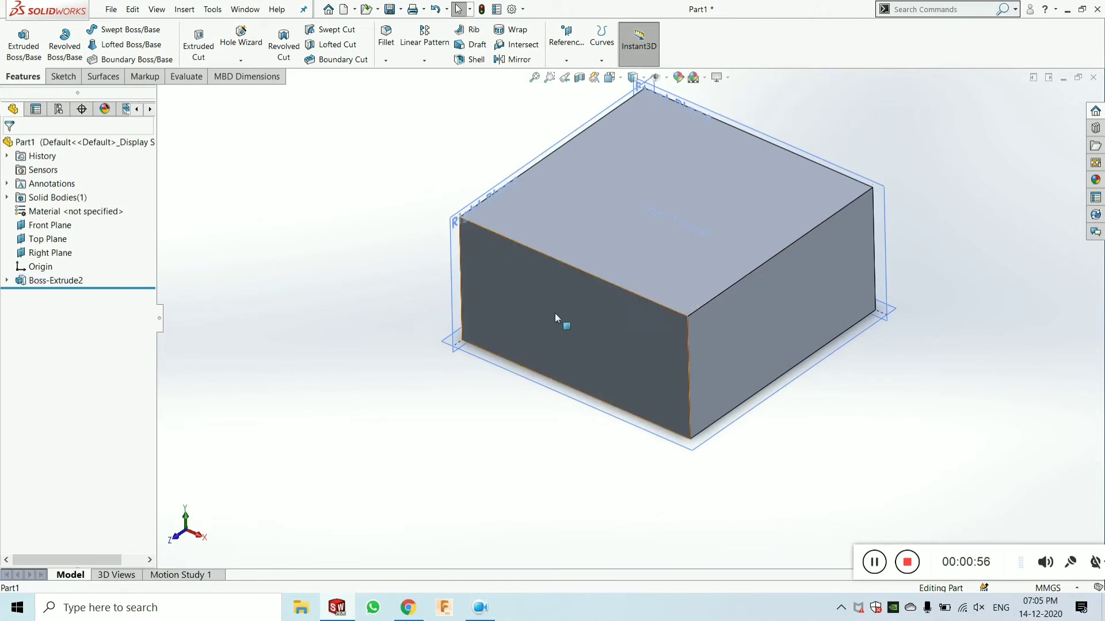
pyautogui.click(554, 313)
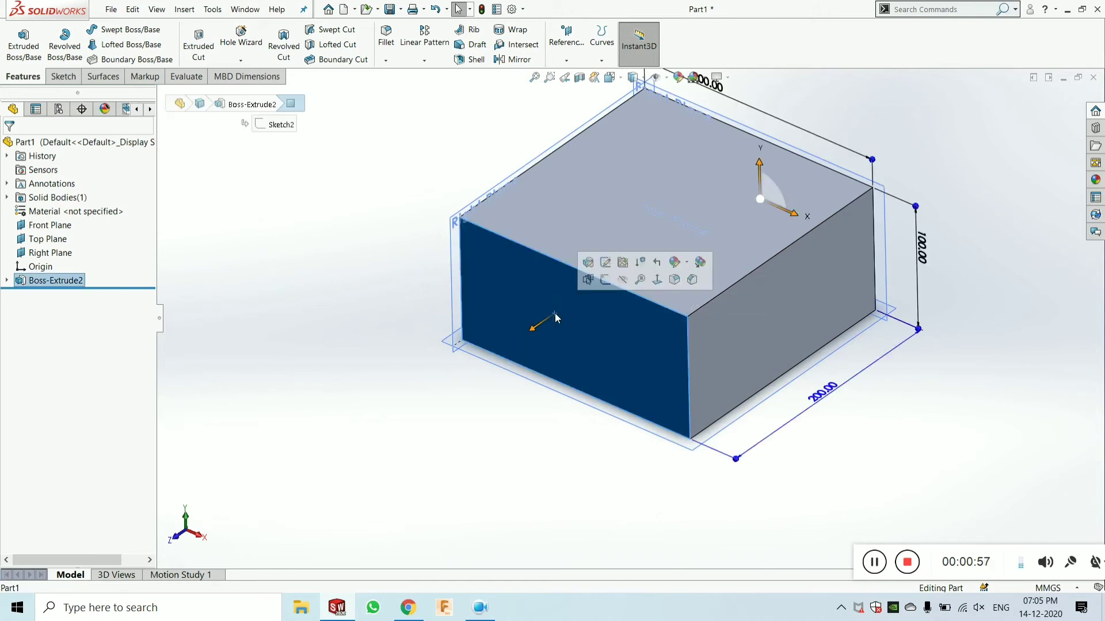
pyautogui.click(605, 280)
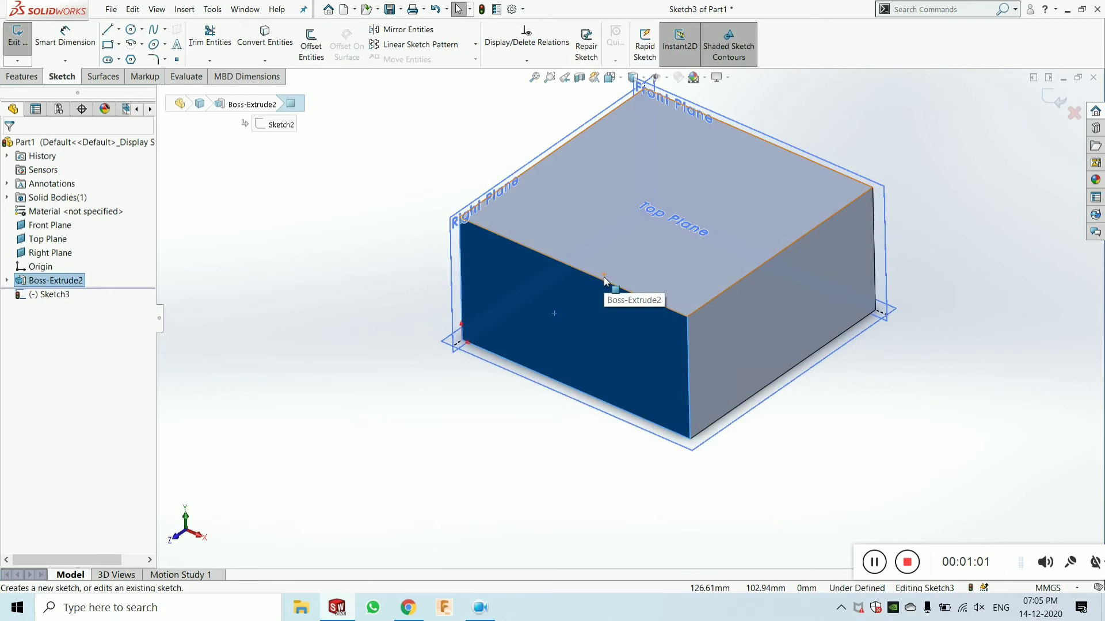
pyautogui.hotkey('ctrl', '8')
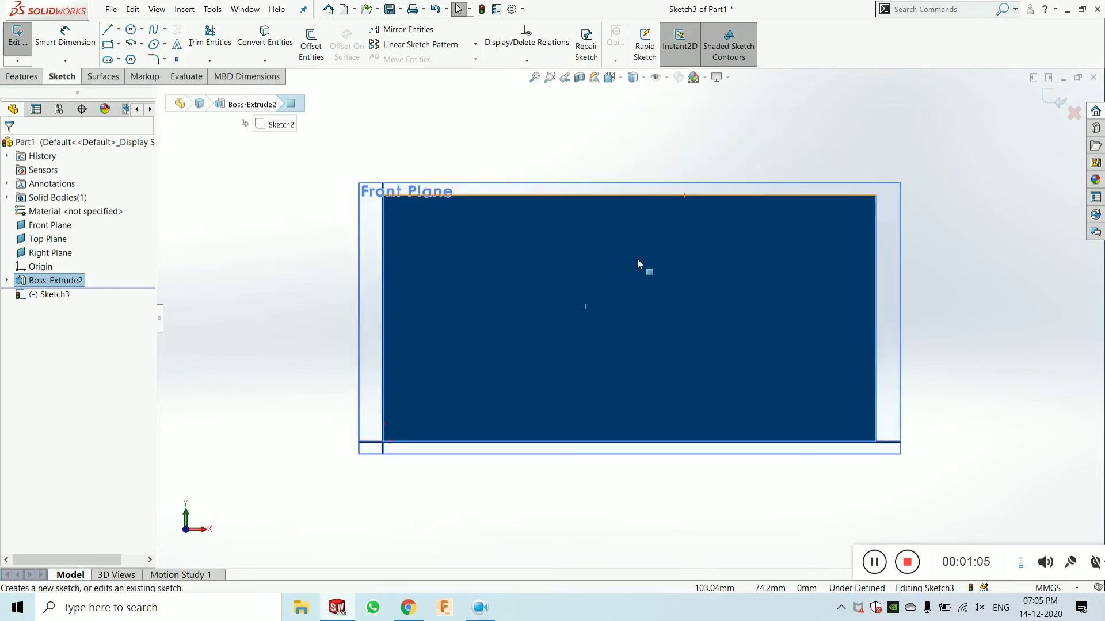
pyautogui.click(623, 150)
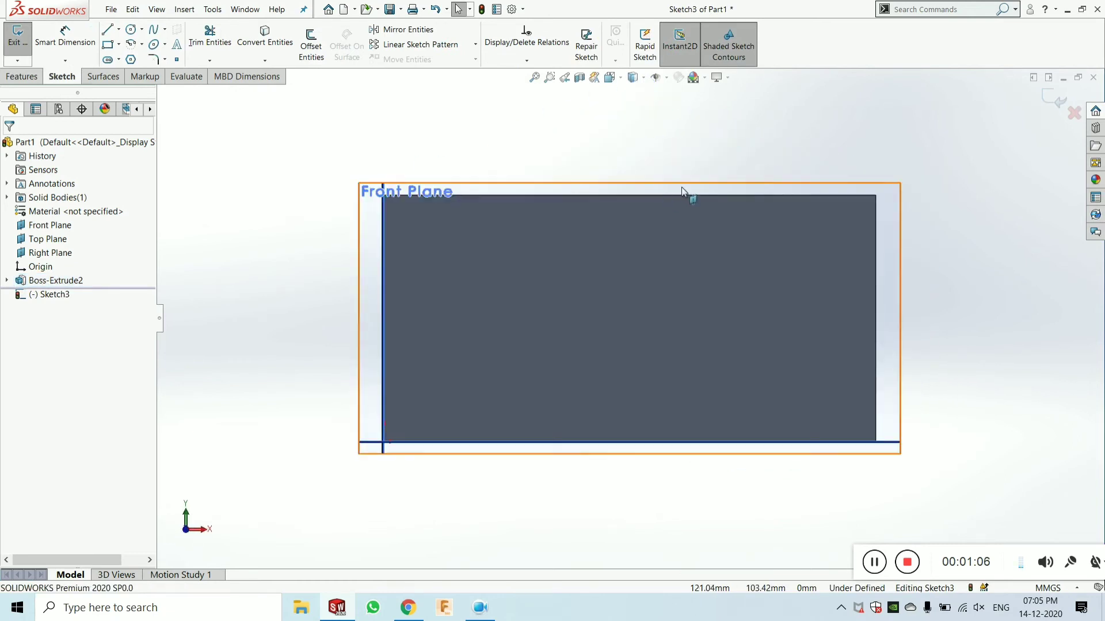
# Sketch a circle of about 42 mm radius centred on the box's front face.
pyautogui.click(132, 29)
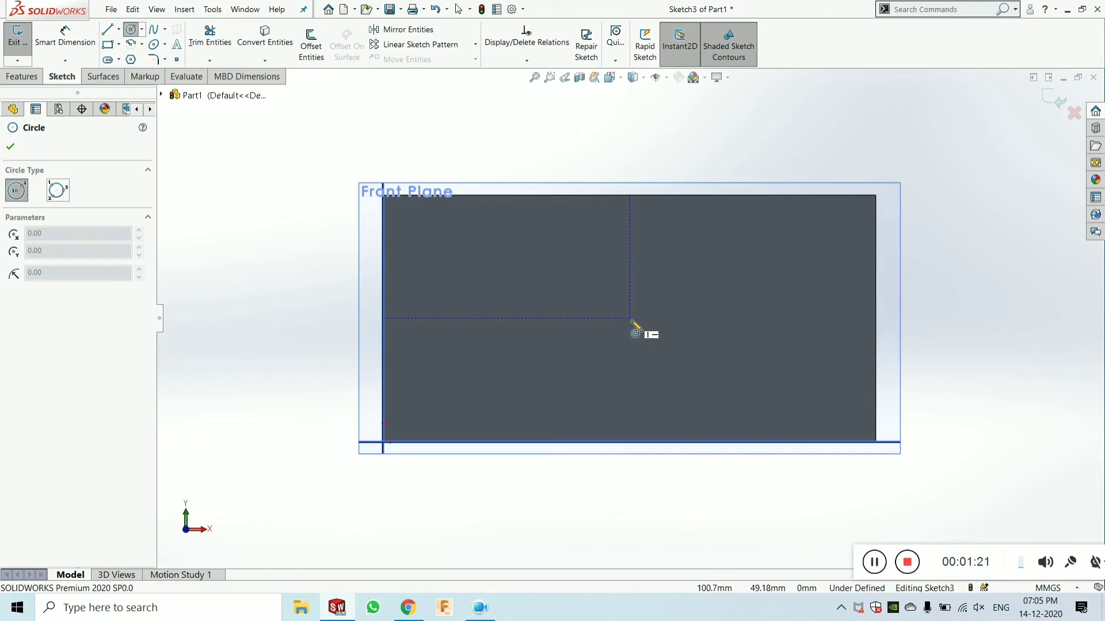
pyautogui.click(630, 318)
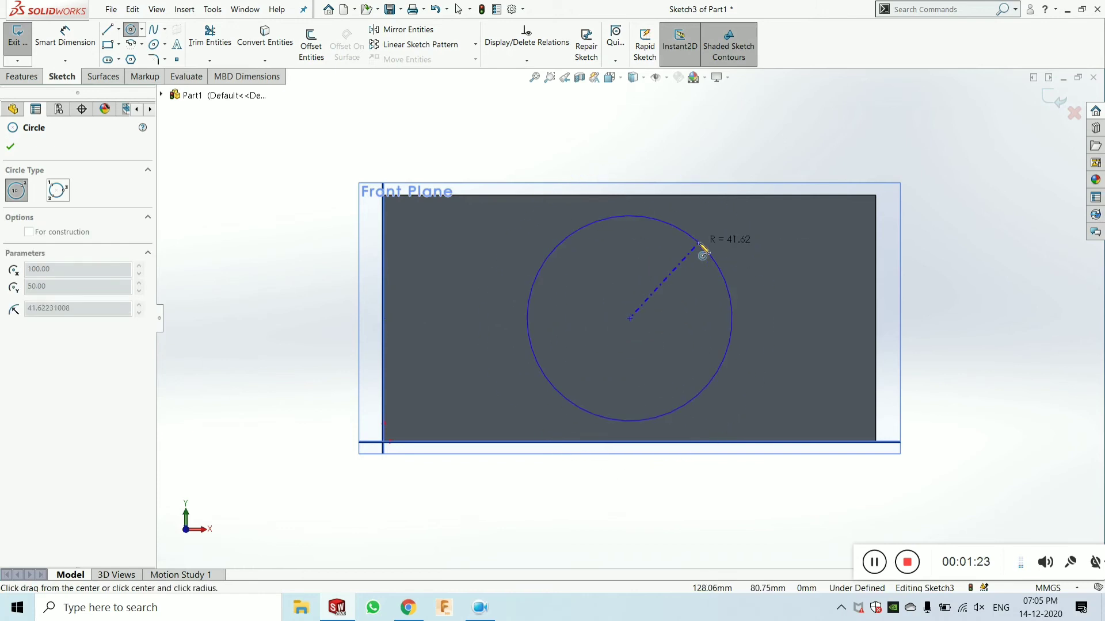
pyautogui.click(703, 254)
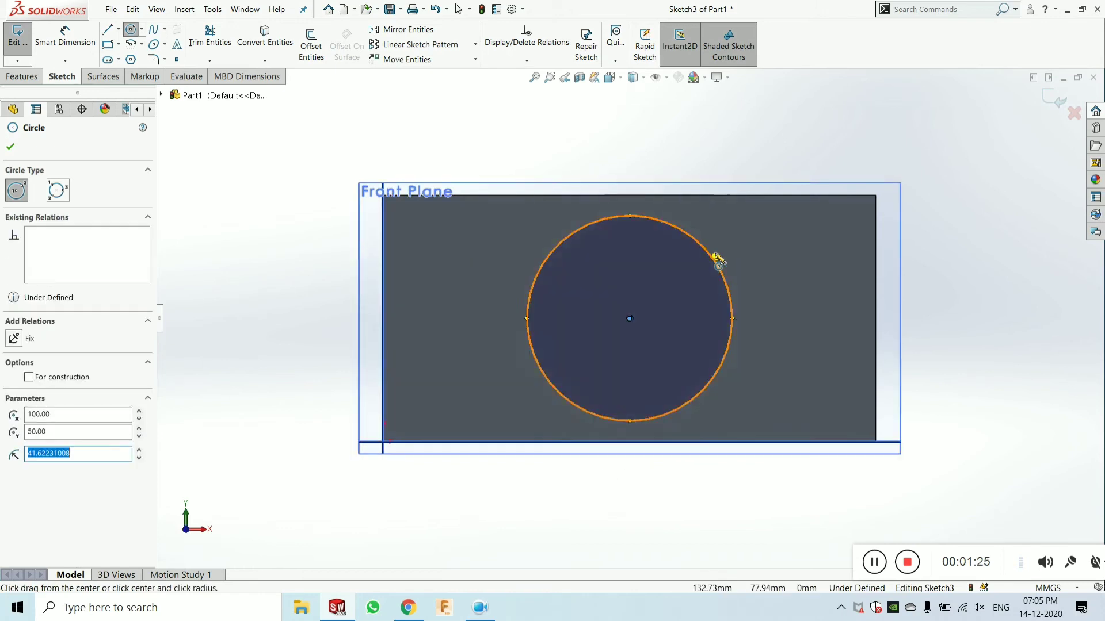
# Dimension the circle's diameter as 100 mm.
pyautogui.press('d')
pyautogui.click(730, 291)
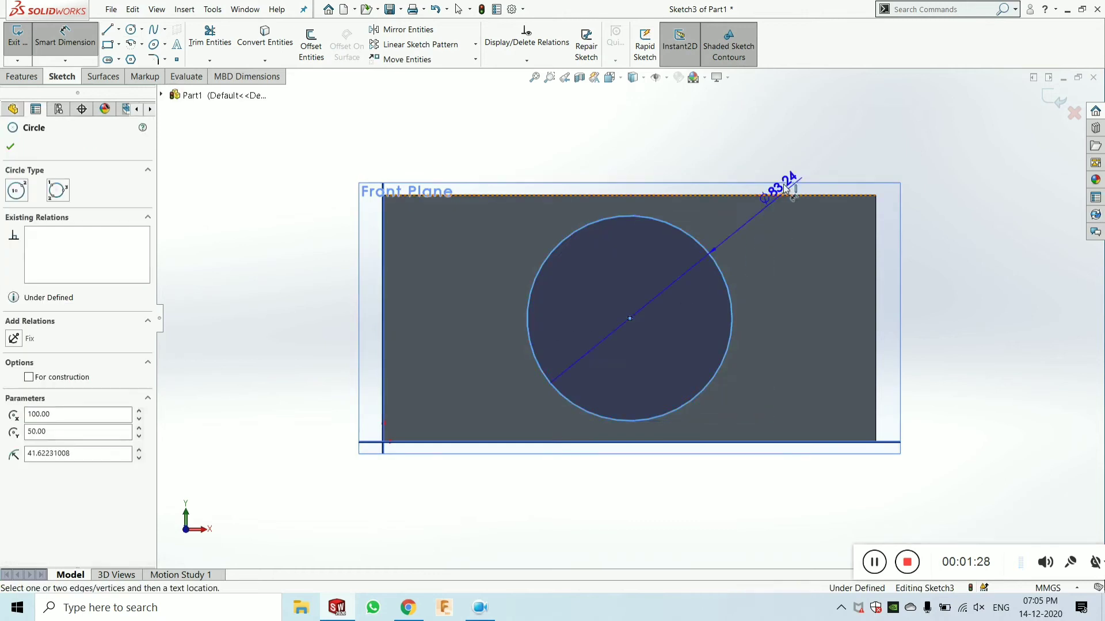
pyautogui.click(804, 144)
pyautogui.write('100')
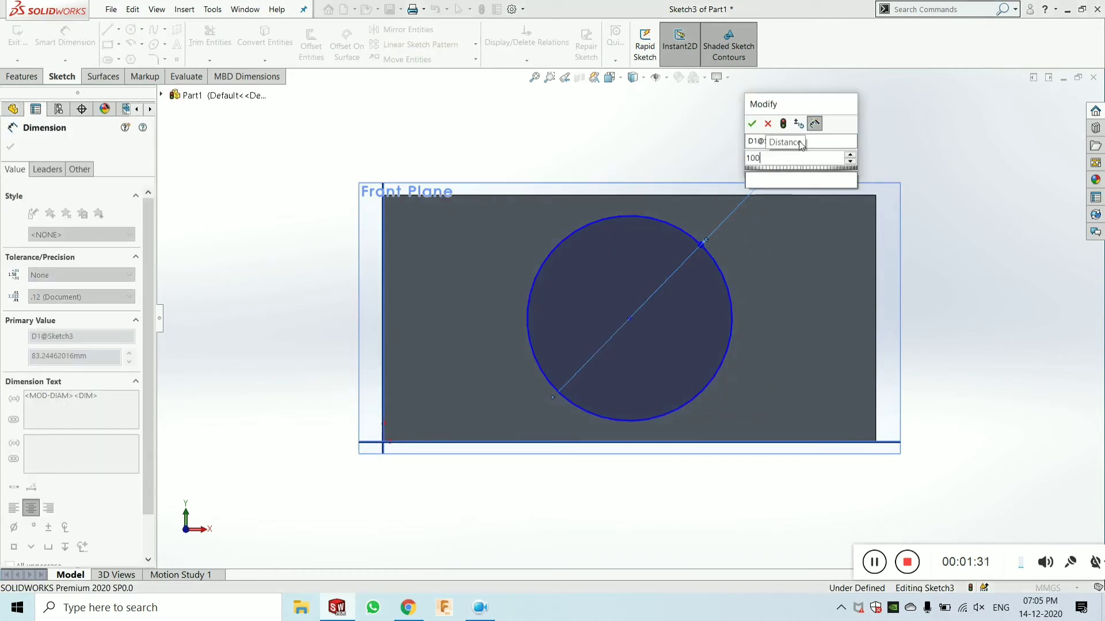
pyautogui.press('Return')
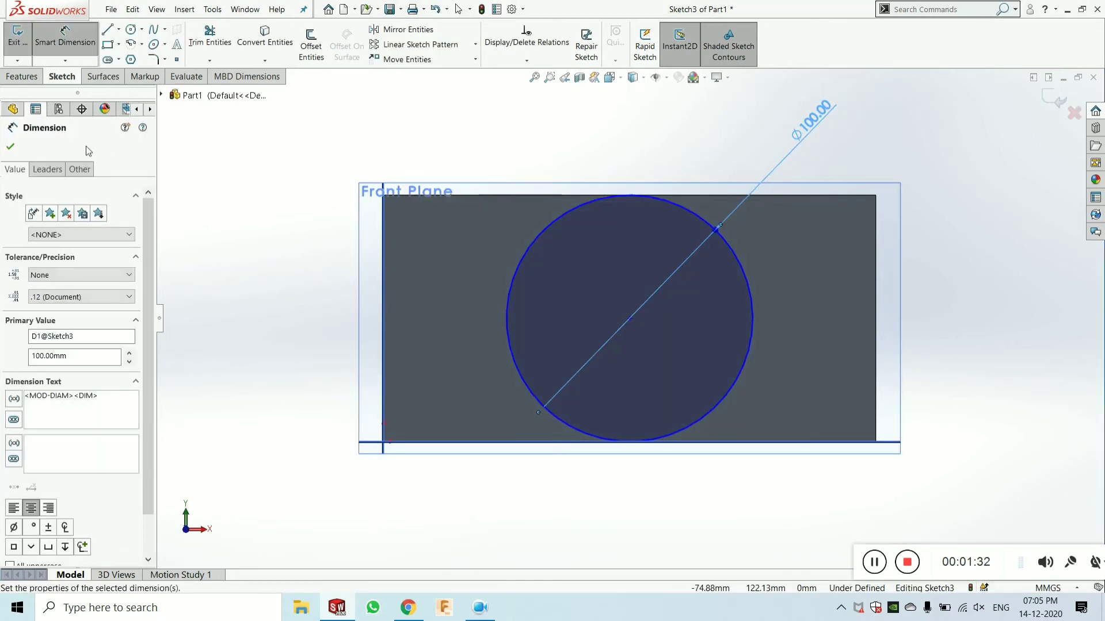
pyautogui.click(11, 146)
# Begin a boss extrusion of the circle and set its start condition to Surface/Face/Plane.
pyautogui.click(21, 77)
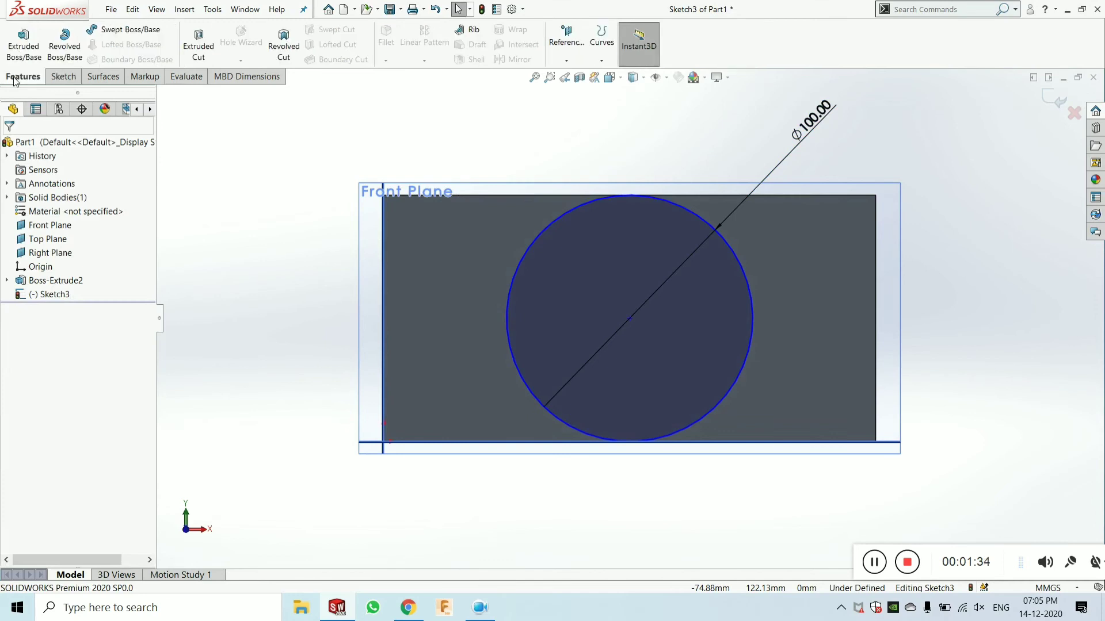
pyautogui.click(16, 48)
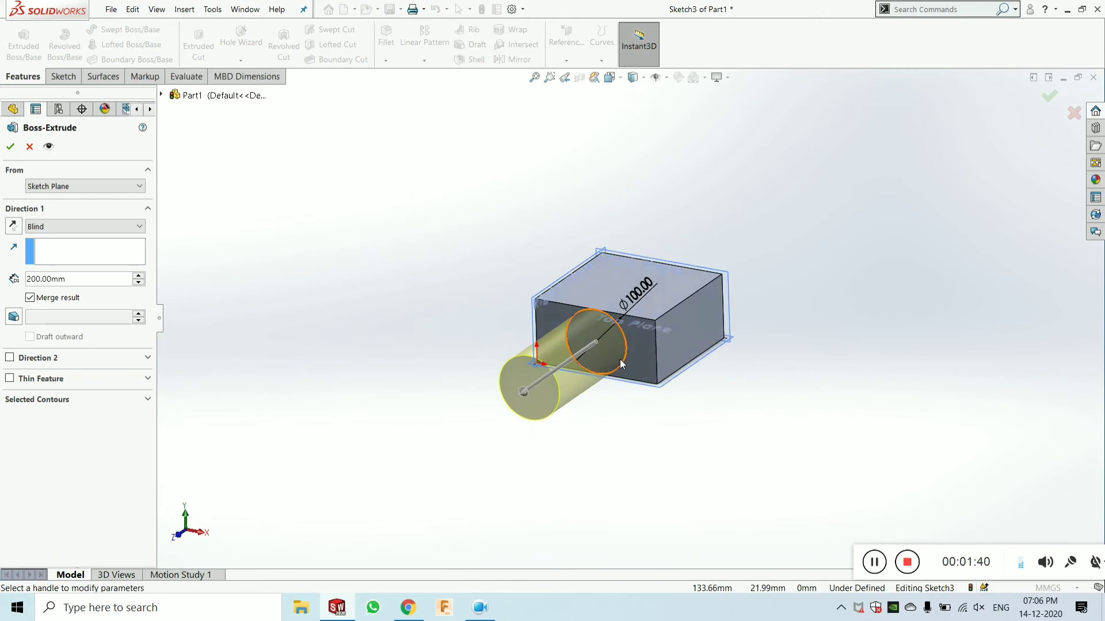
pyautogui.click(62, 189)
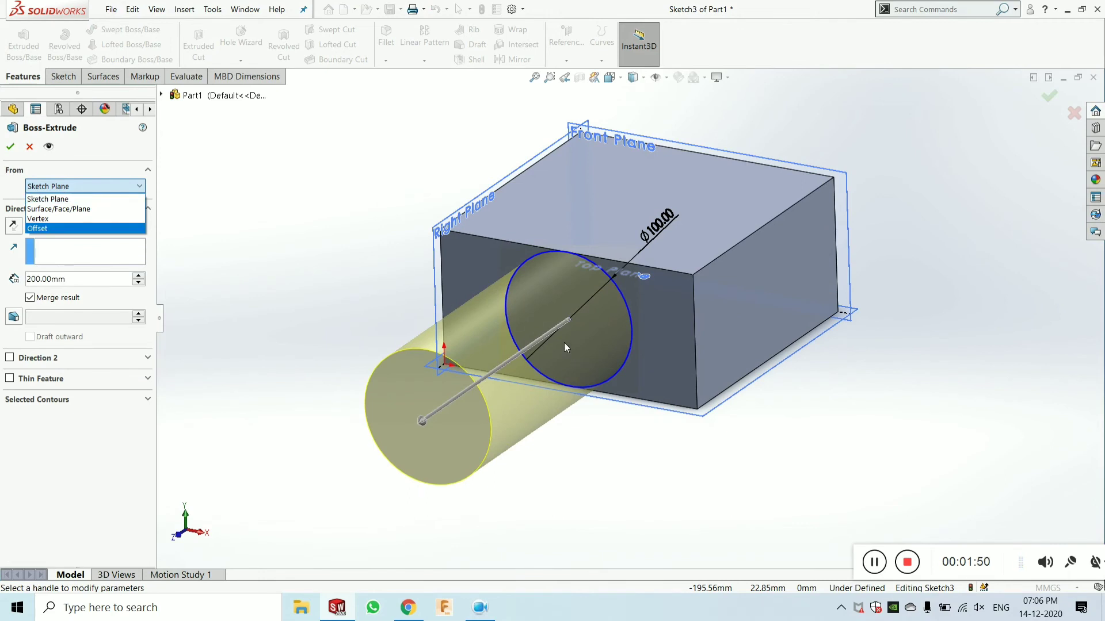
pyautogui.click(74, 209)
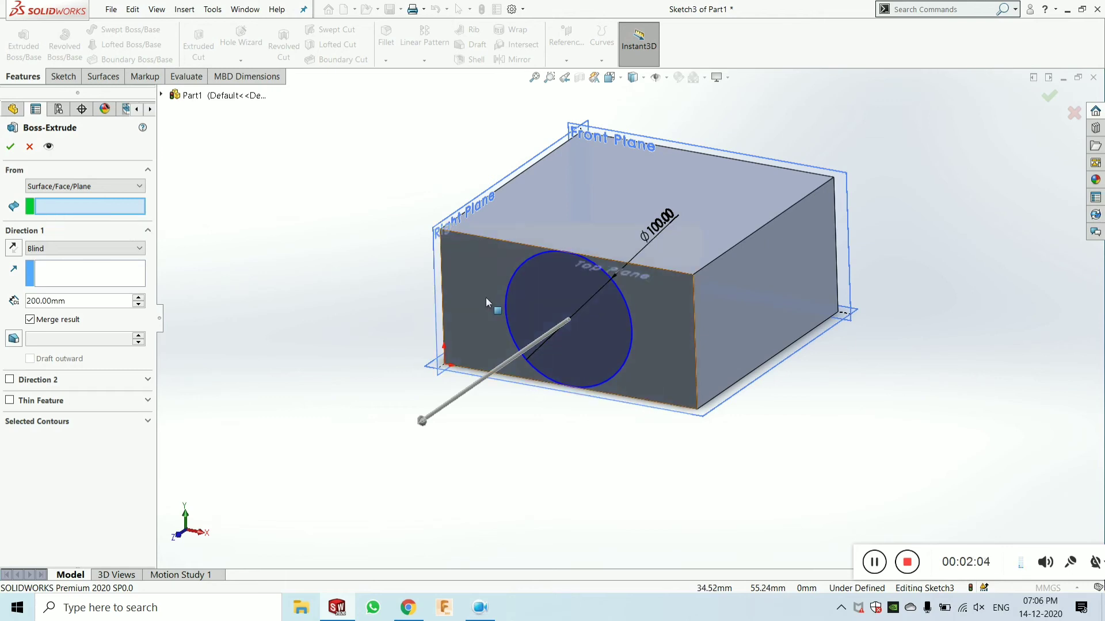
# Try the box's front face as the extrusion's start surface, and clear that selection.
pyautogui.click(483, 275)
pyautogui.moveTo(483, 275); pyautogui.dragTo(535, 299, button='middle')
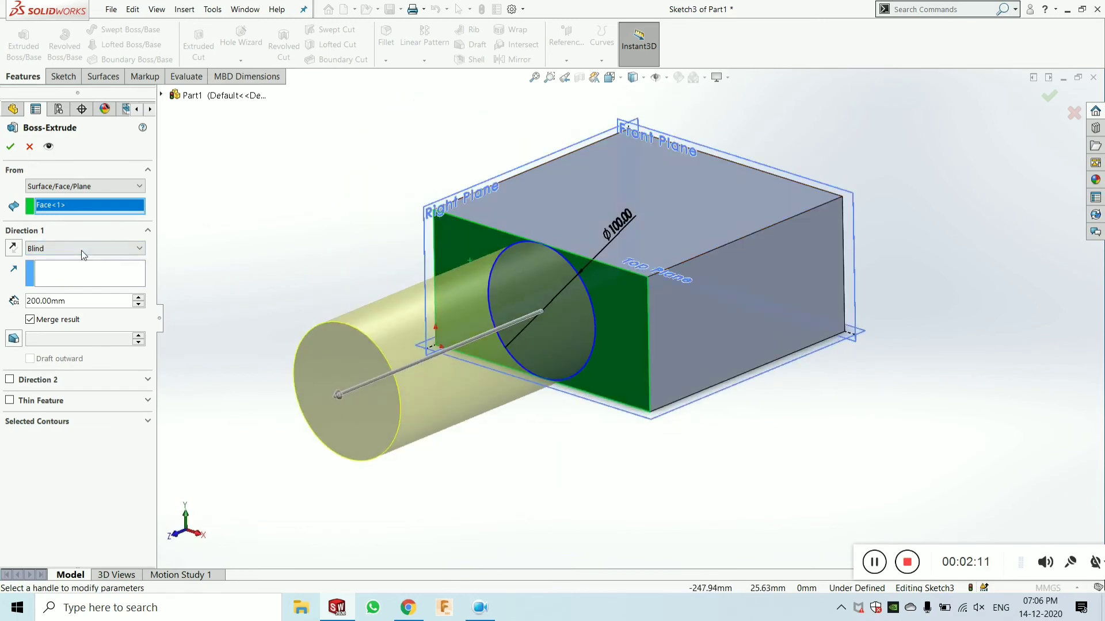
pyautogui.rightClick(93, 210)
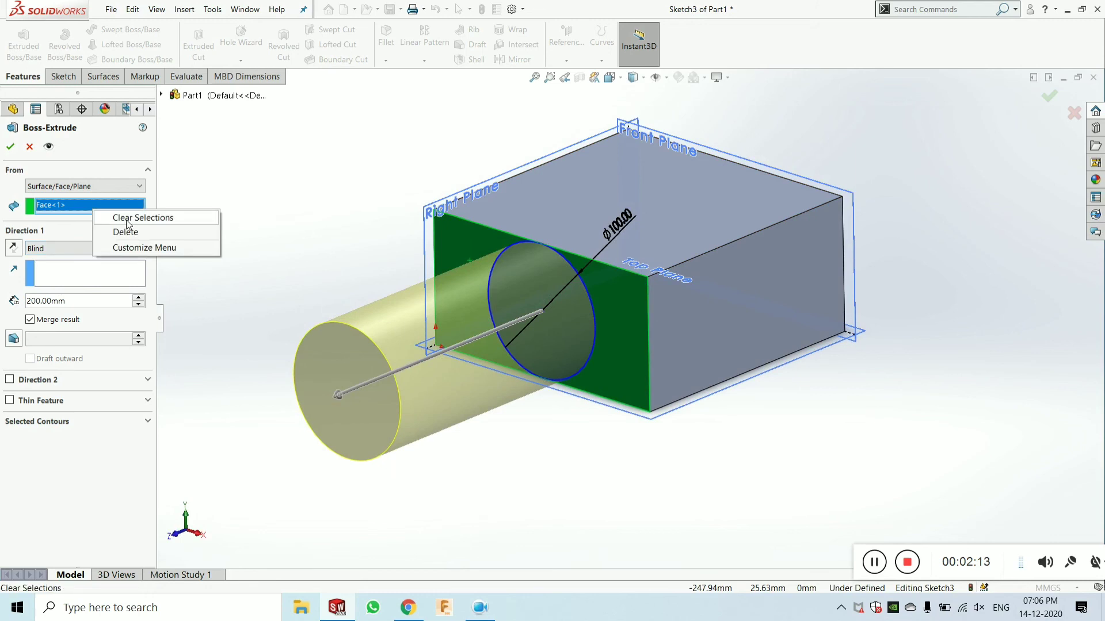
pyautogui.click(107, 217)
# Use the box's back face as the extrusion's start surface and set the blind depth to 100 mm.
pyautogui.moveTo(632, 241); pyautogui.dragTo(688, 325, button='middle')
pyautogui.click(764, 224)
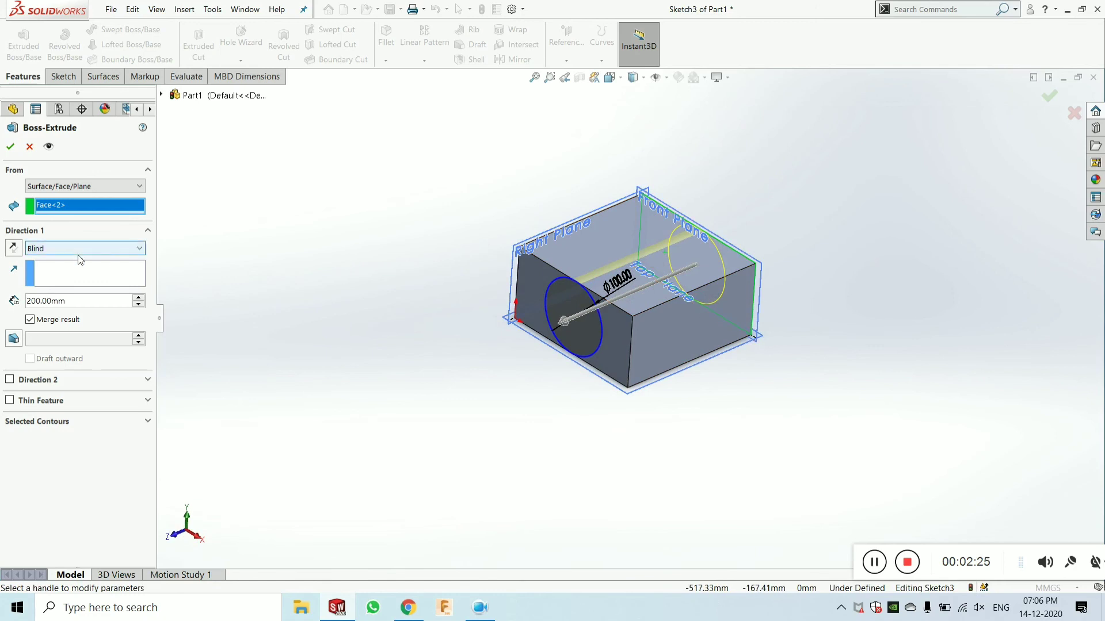
pyautogui.doubleClick(68, 300)
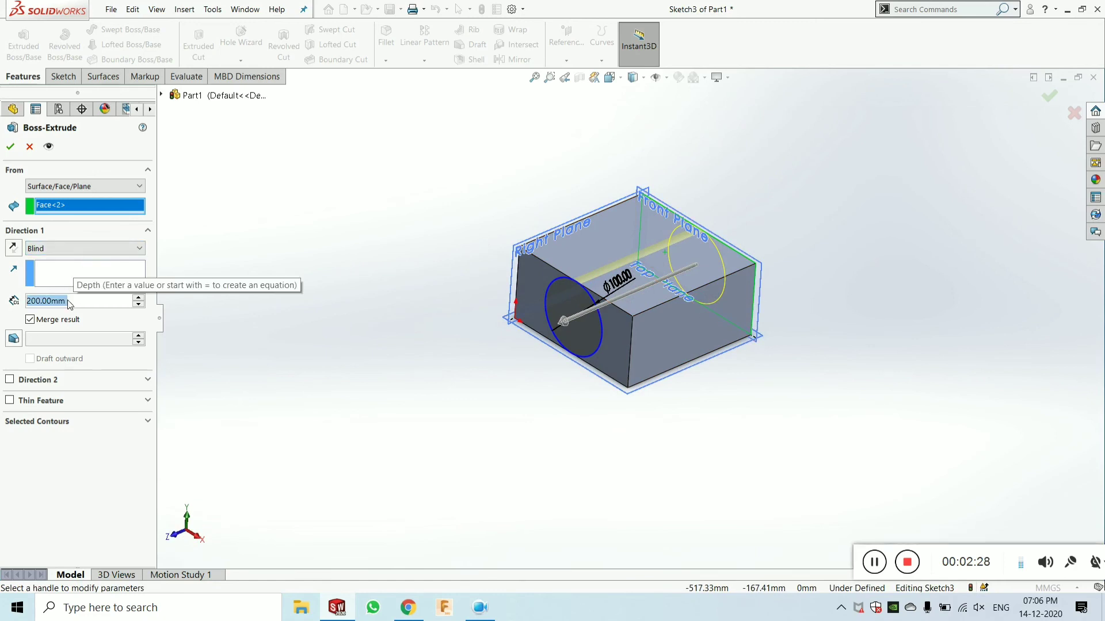
pyautogui.write('100')
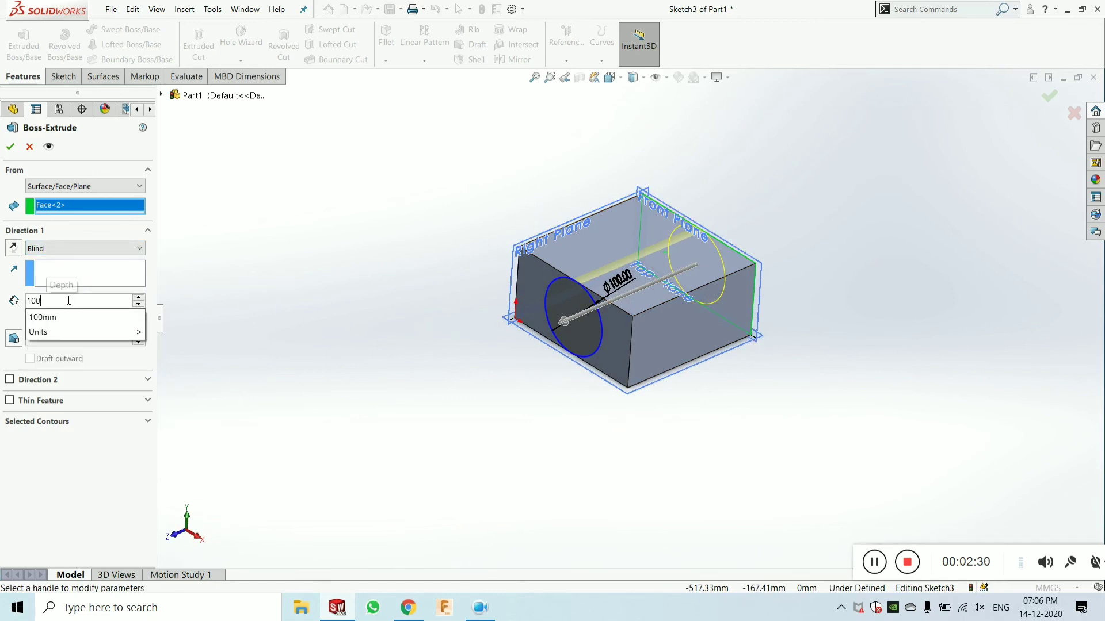
pyautogui.press('Return')
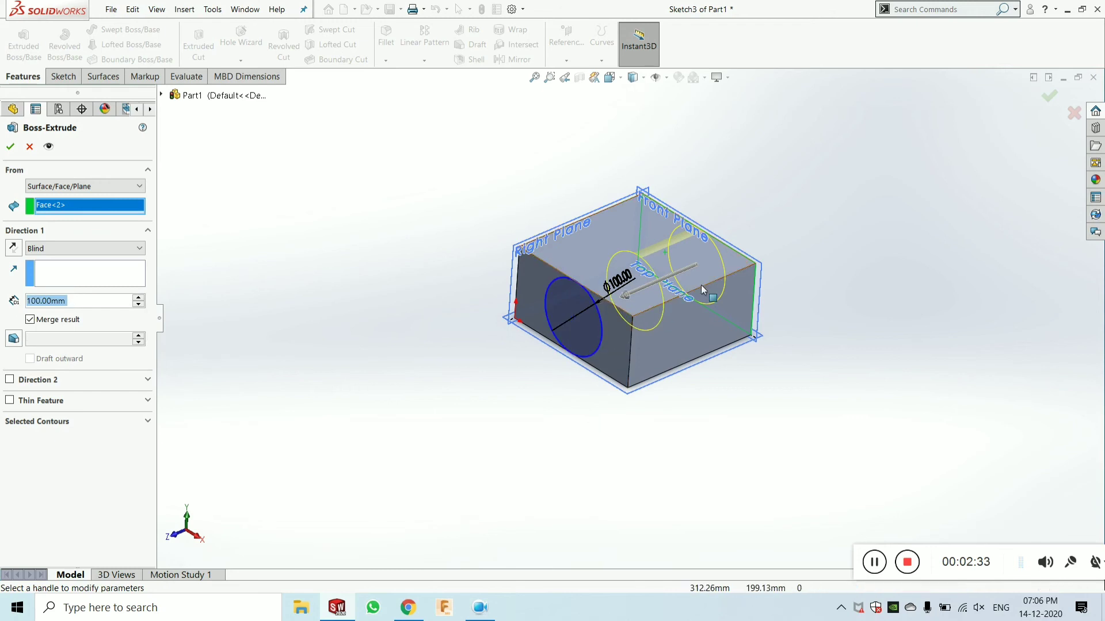
# Set the blind depth to 200+100 mm and complete the circle's boss extrusion starting from the box's back face.
pyautogui.scroll(-3, 673, 282)
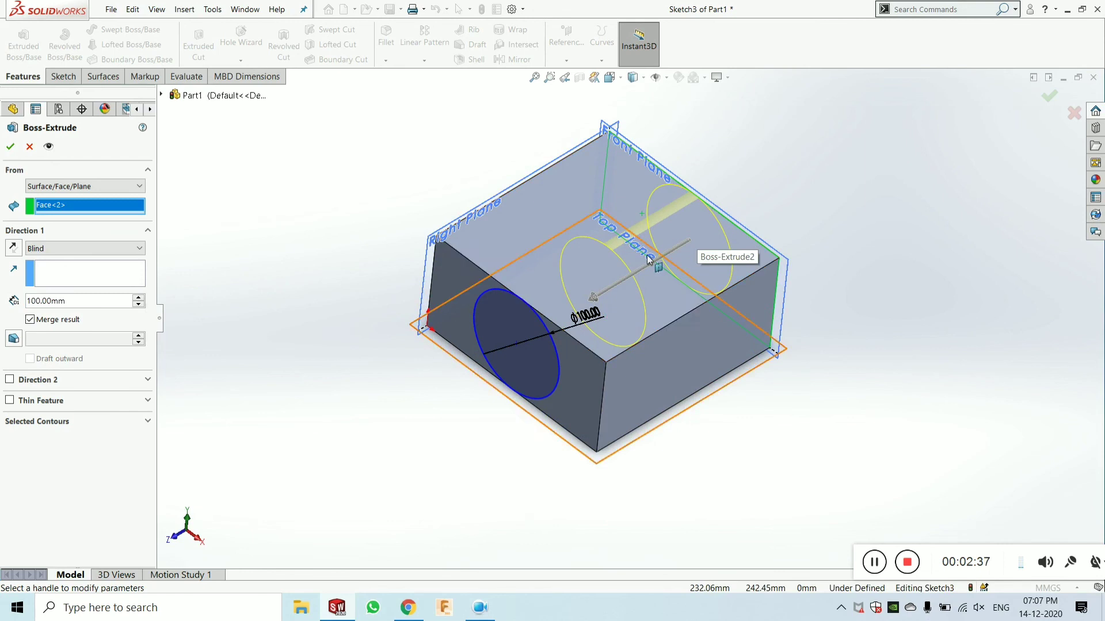
pyautogui.moveTo(734, 247)
pyautogui.mouseDown(button='middle')
pyautogui.moveTo(683, 255)
pyautogui.moveTo(742, 237)
pyautogui.mouseUp(button='middle')
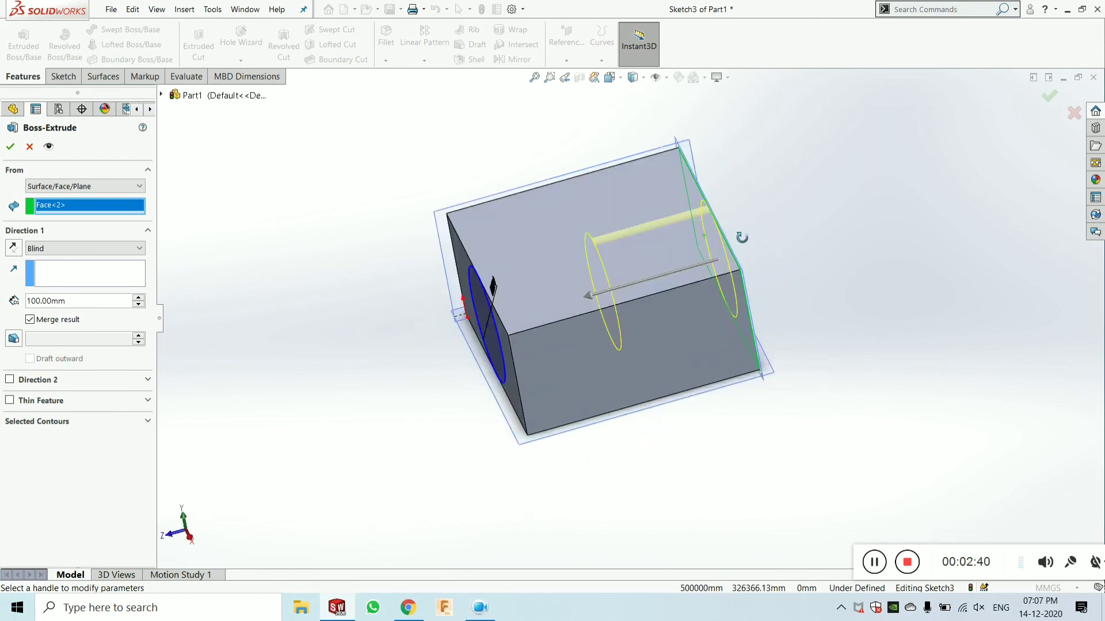
pyautogui.moveTo(528, 306); pyautogui.dragTo(553, 292, button='middle')
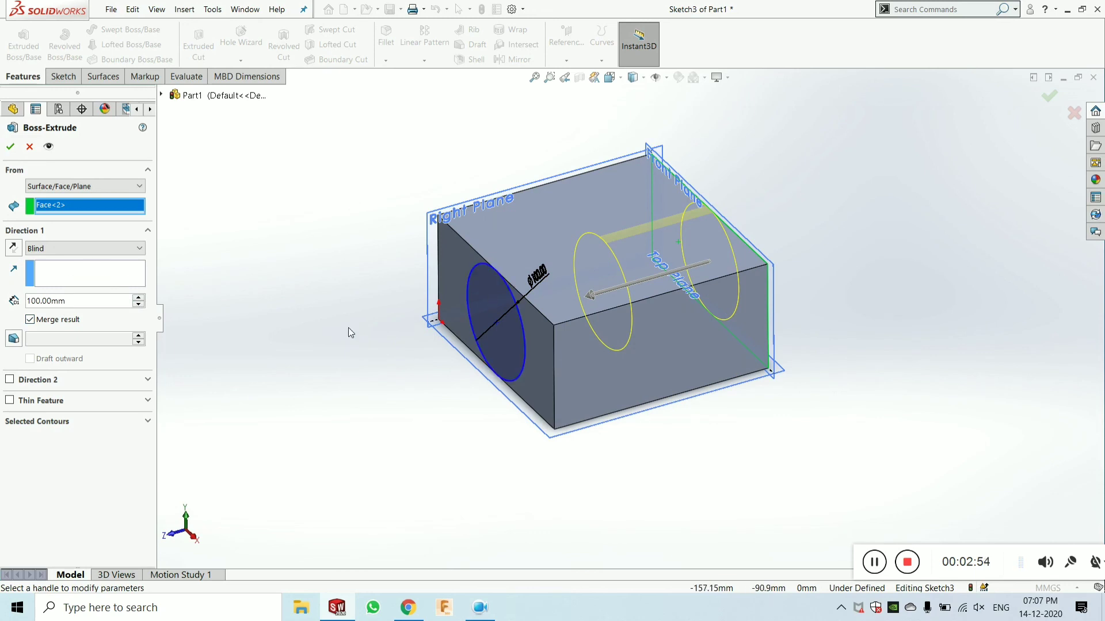
pyautogui.click(75, 301)
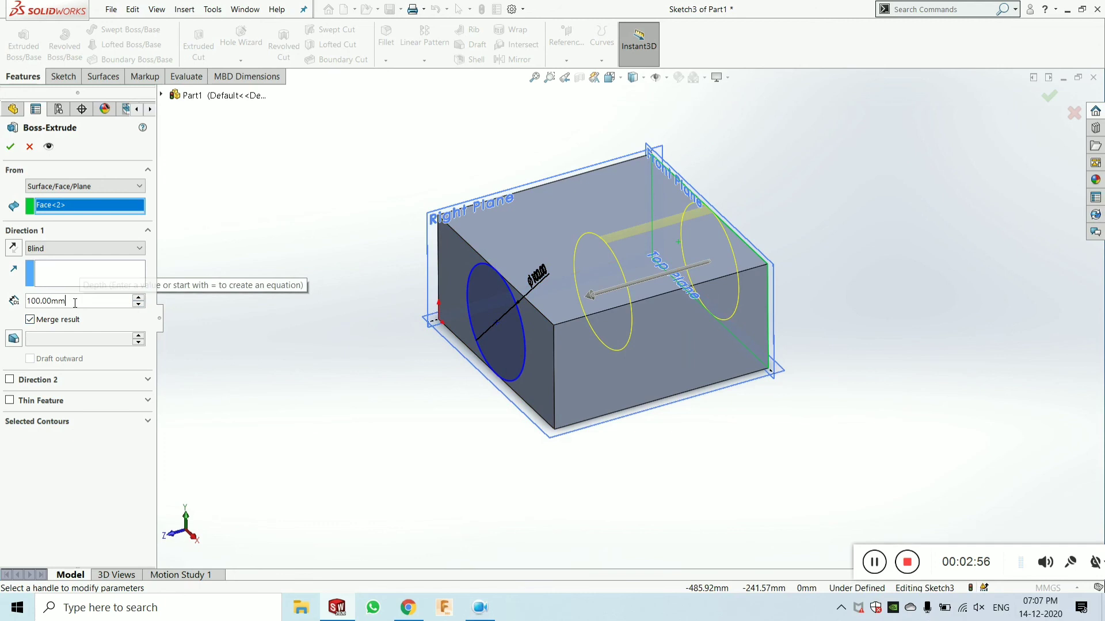
pyautogui.doubleClick(75, 301)
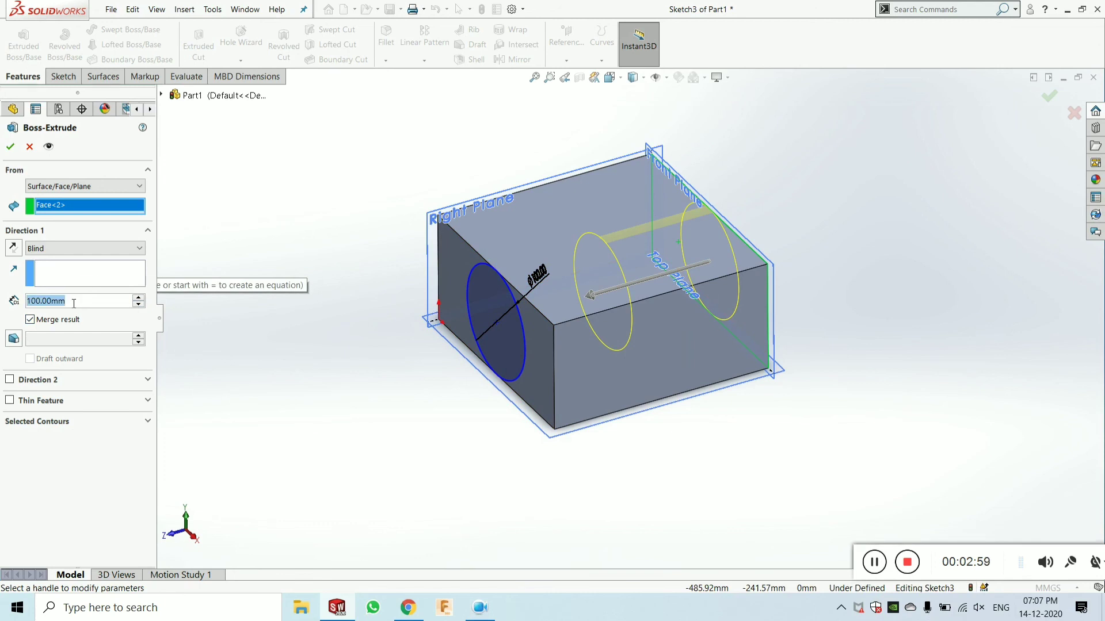
pyautogui.write('200')
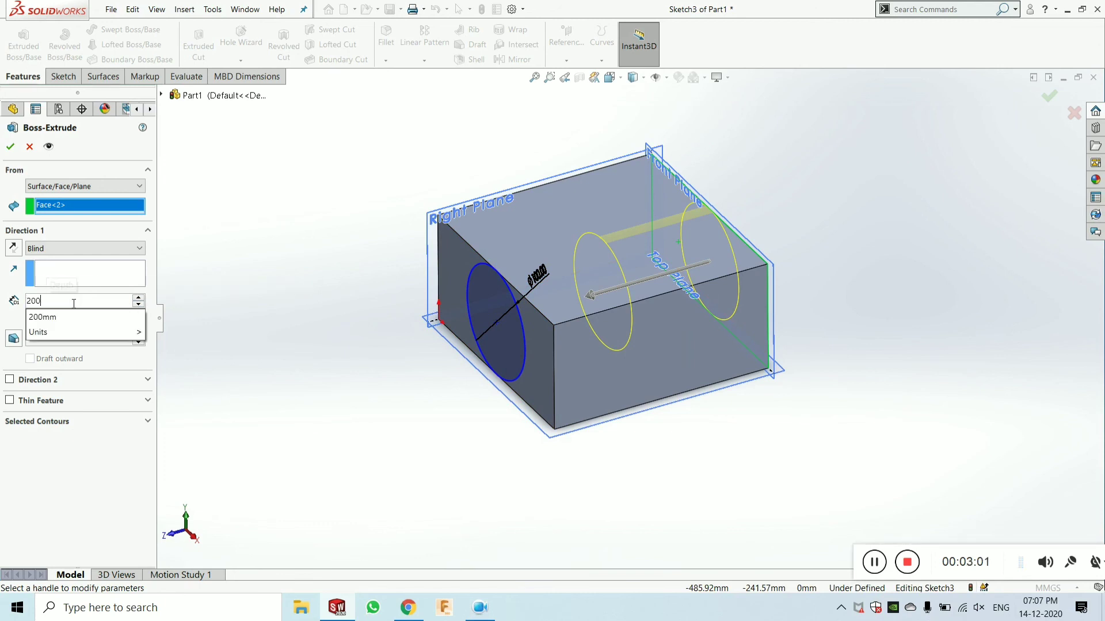
pyautogui.write('+100')
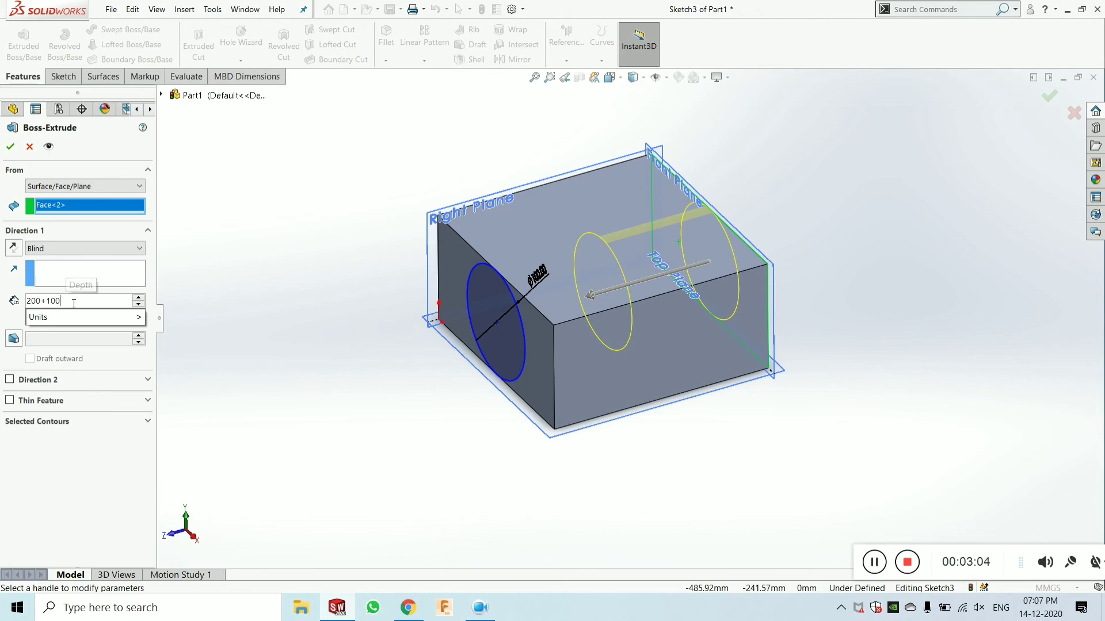
pyautogui.press('Return')
pyautogui.moveTo(478, 350); pyautogui.dragTo(489, 358, button='middle')
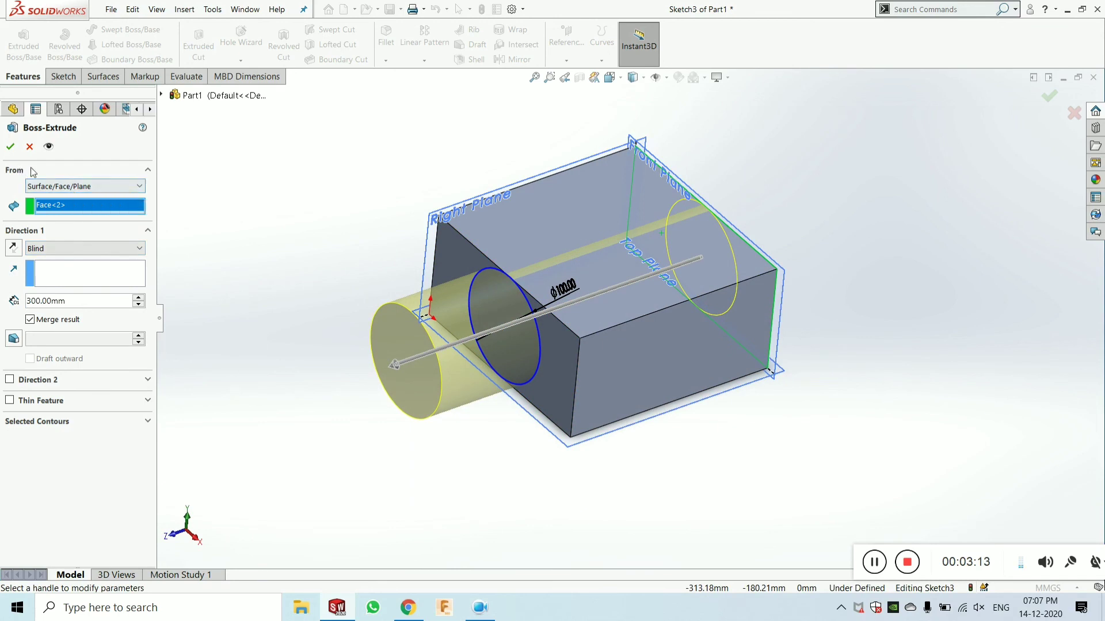
pyautogui.moveTo(748, 269); pyautogui.dragTo(735, 270, button='middle')
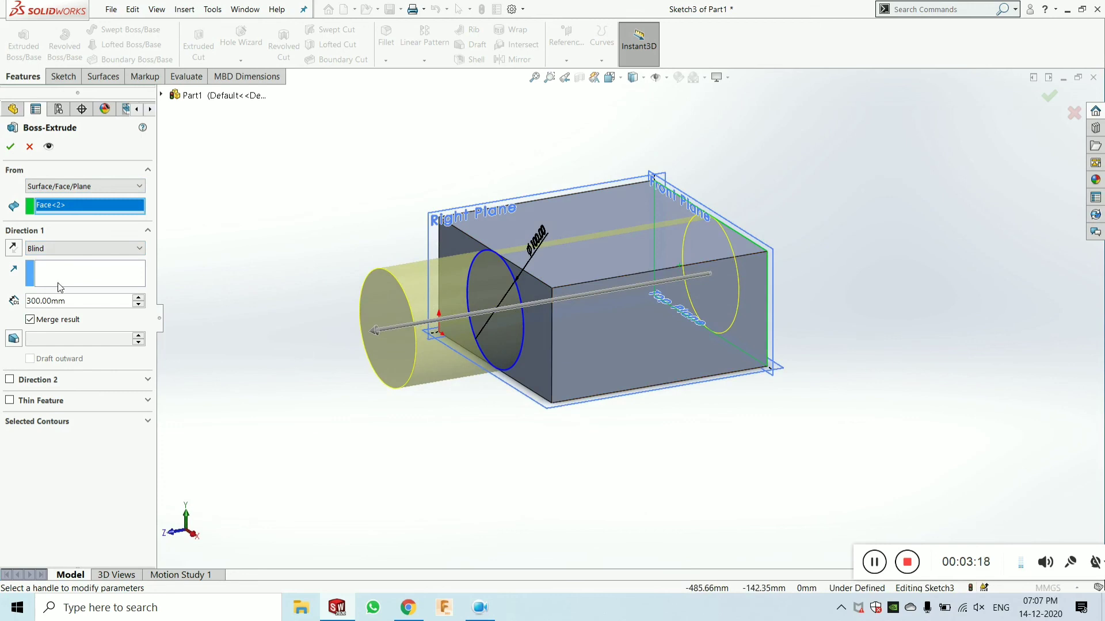
pyautogui.click(9, 146)
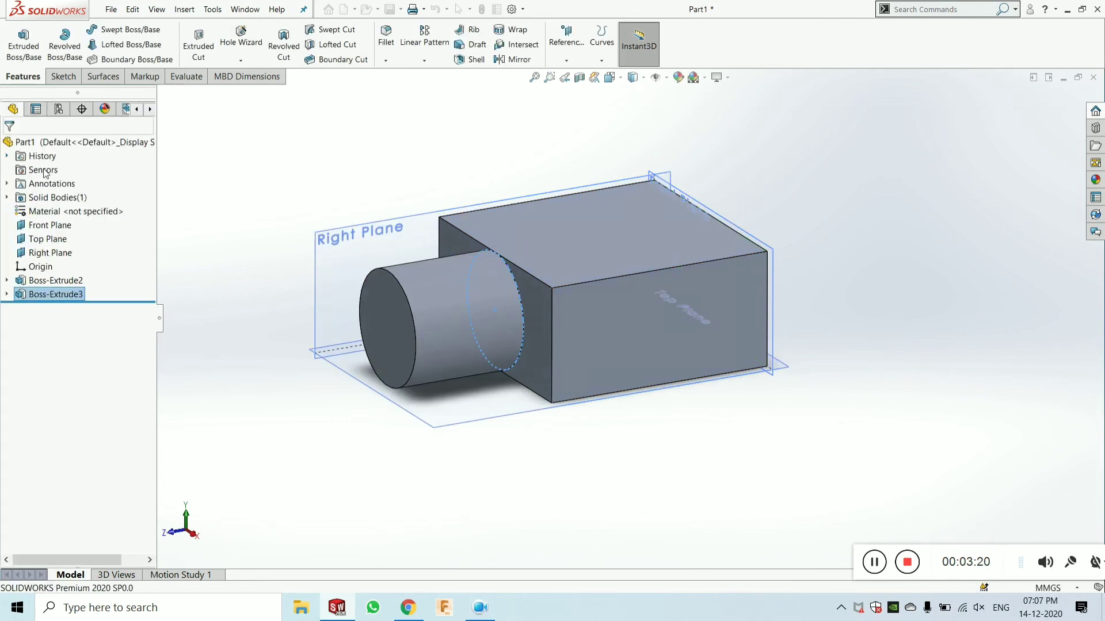
pyautogui.moveTo(400, 168); pyautogui.dragTo(557, 388, button='middle')
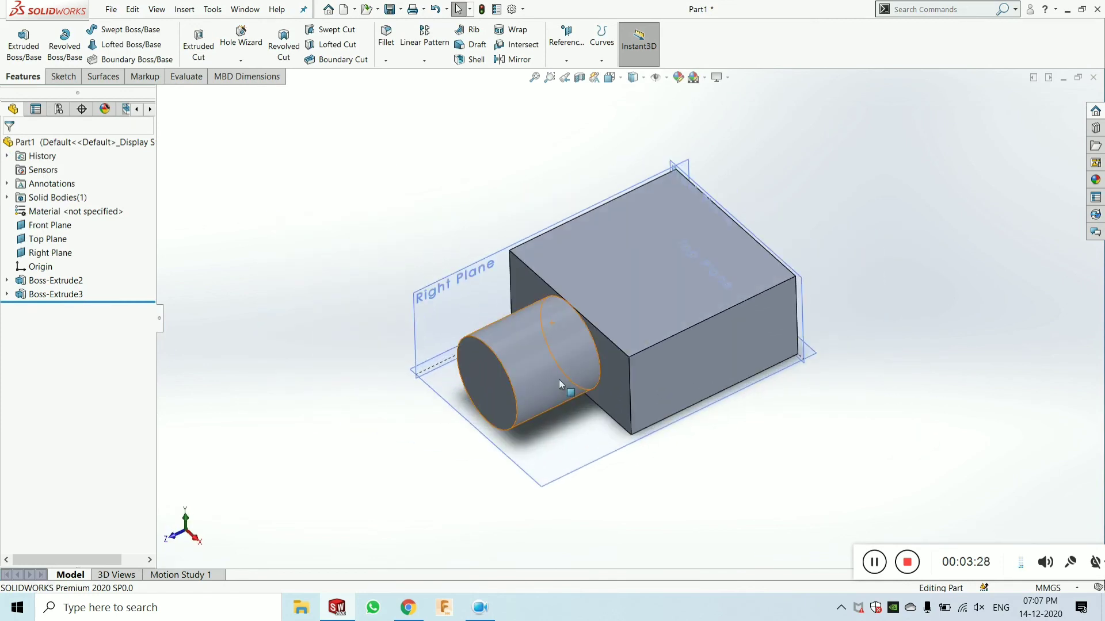
pyautogui.scroll(3, 573, 369)
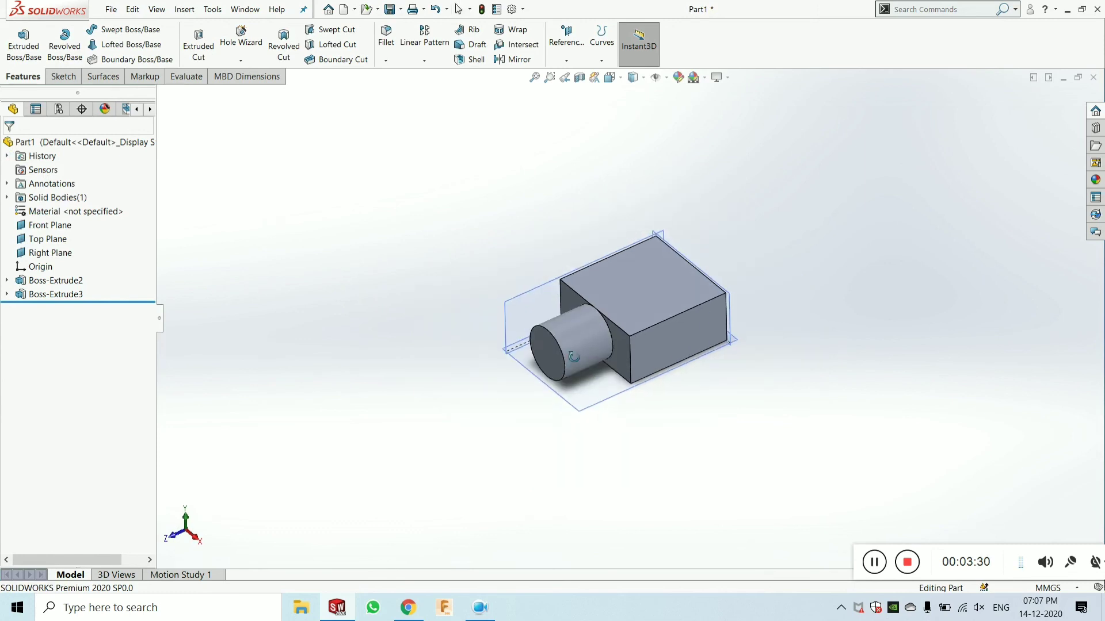
pyautogui.scroll(-6, 619, 349)
pyautogui.scroll(3, 618, 348)
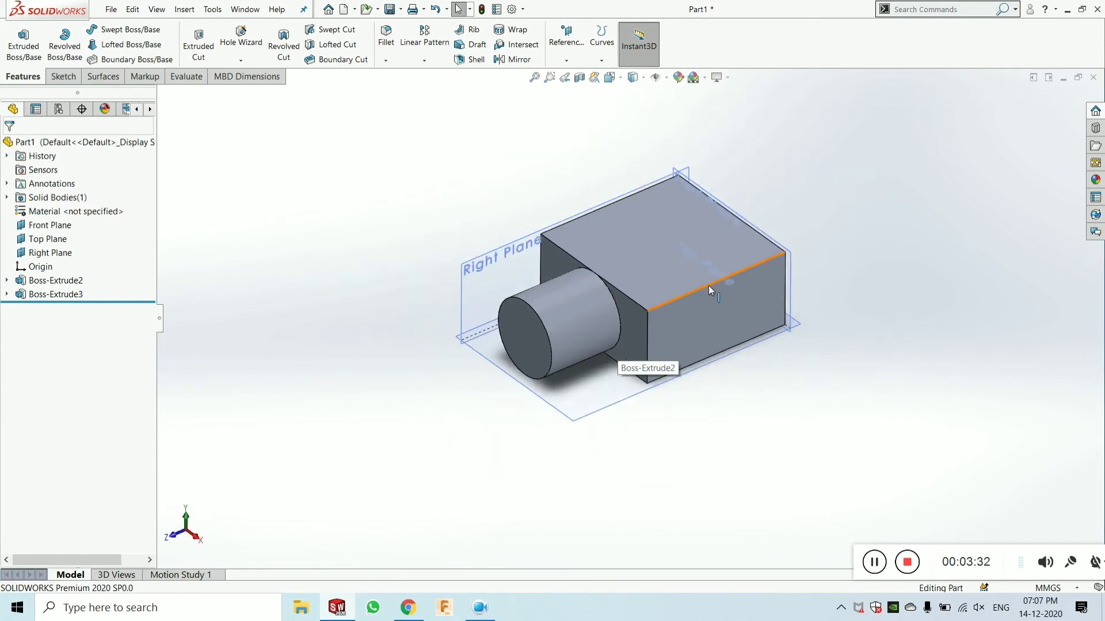
pyautogui.scroll(-2, 707, 285)
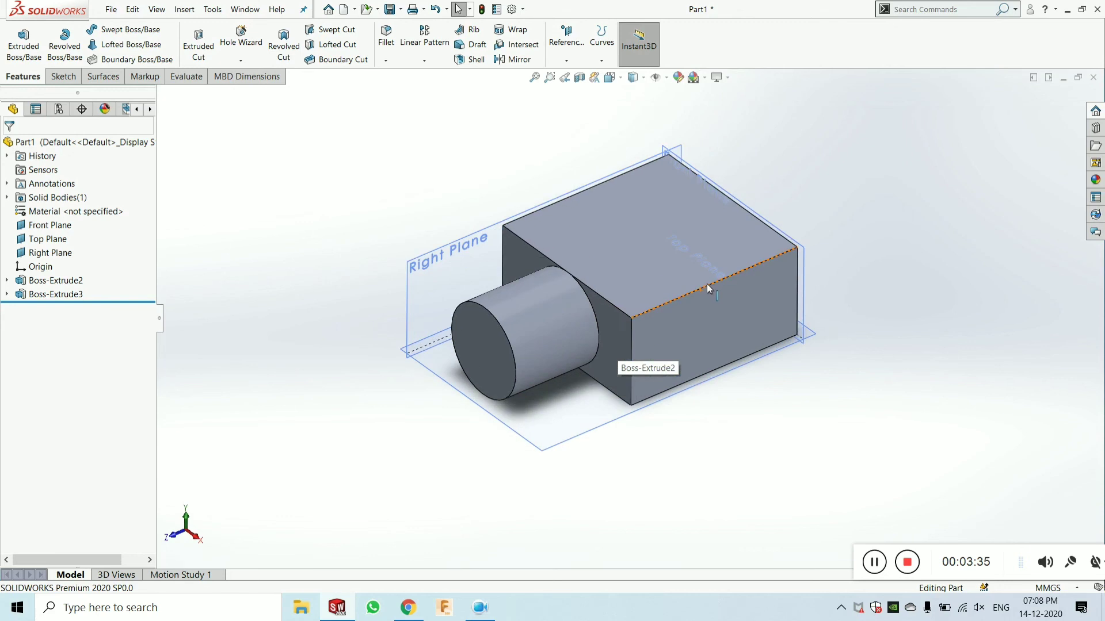